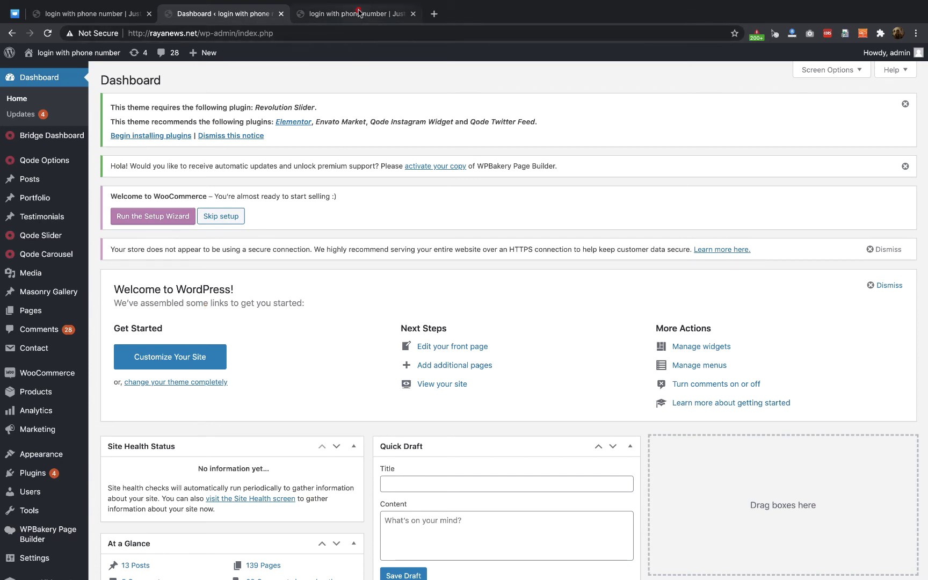
# Step: Glance at the storefront, then return to the Dashboard and go to Plugins > Add New
pyautogui.click(358, 13)
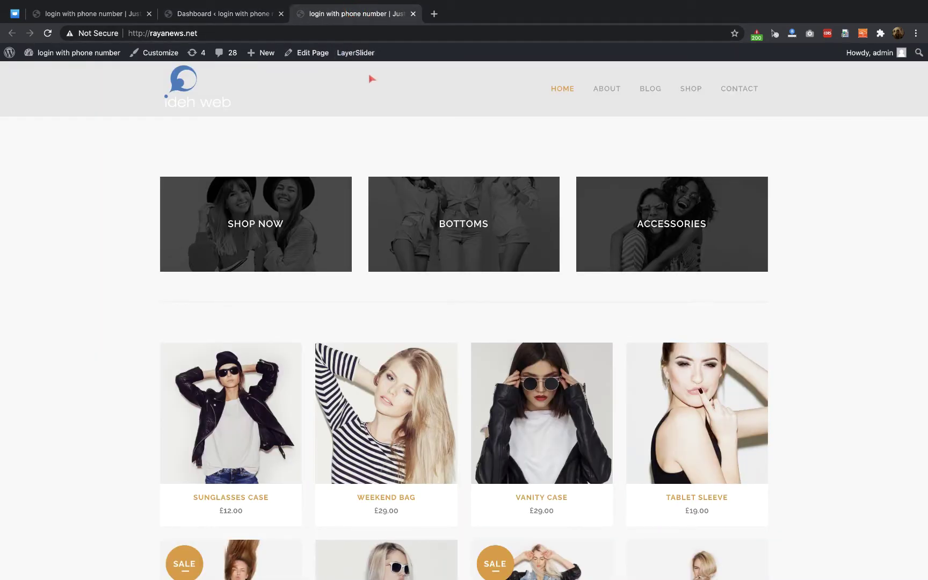
pyautogui.click(255, 13)
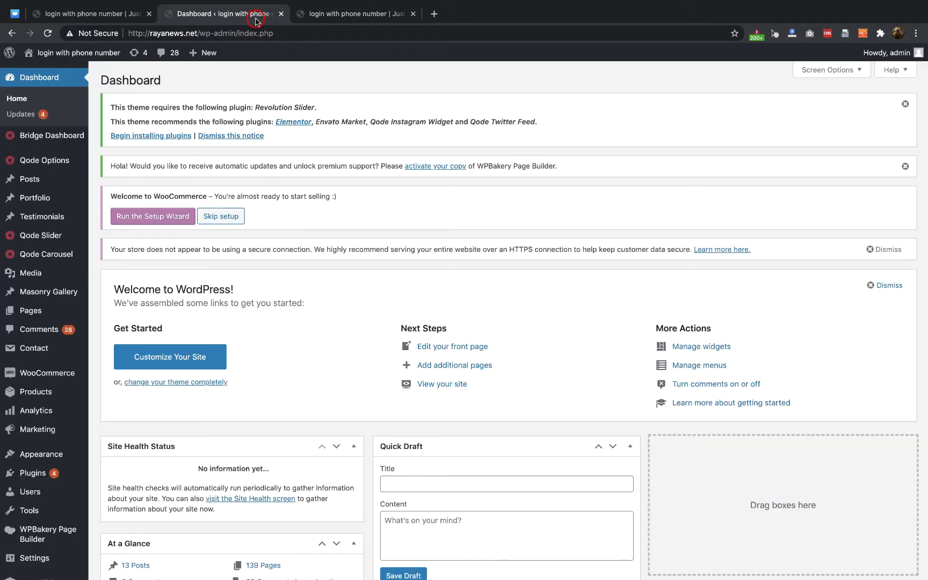
pyautogui.moveTo(33, 473)
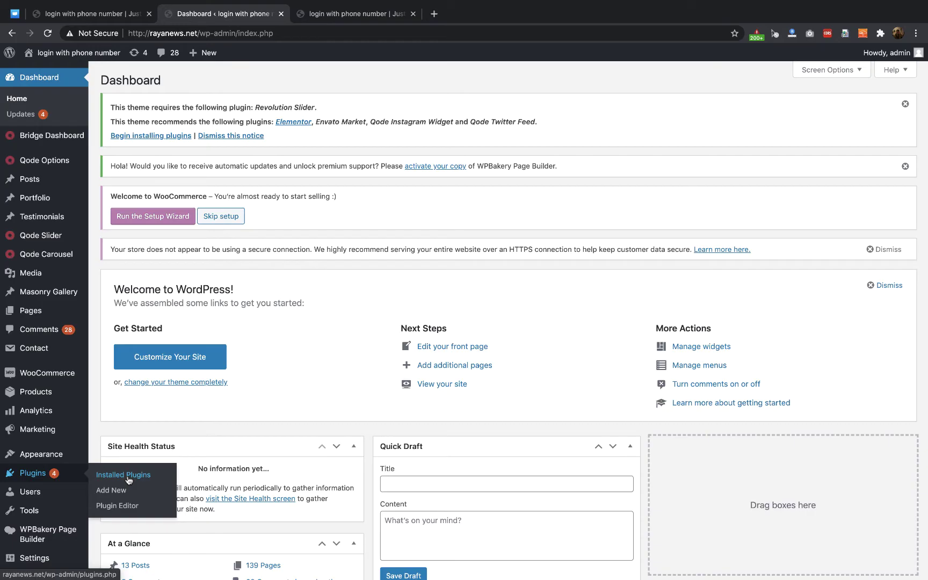
pyautogui.click(126, 491)
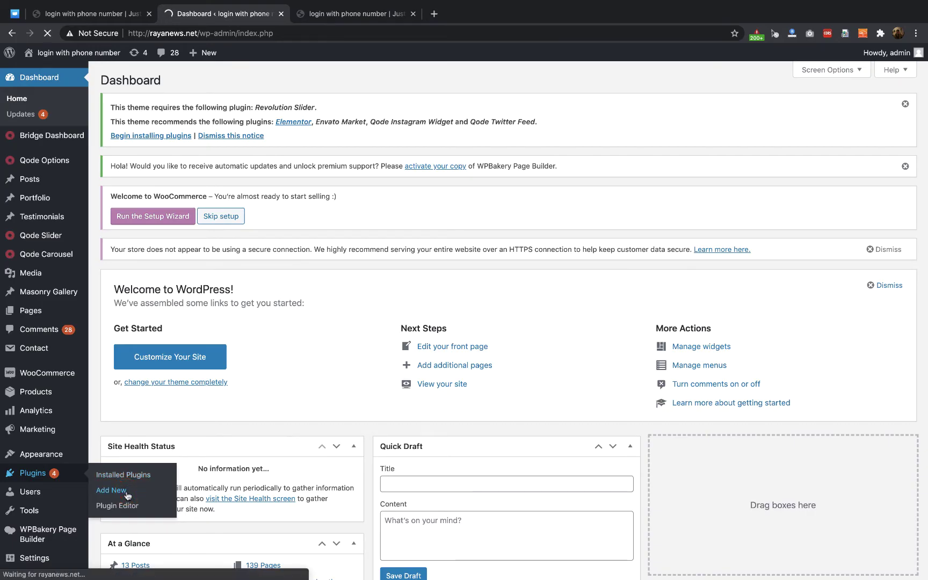
# Step: Search plugins for 'login with phone number', then install and activate the Login with phone number plugin
pyautogui.click(769, 207)
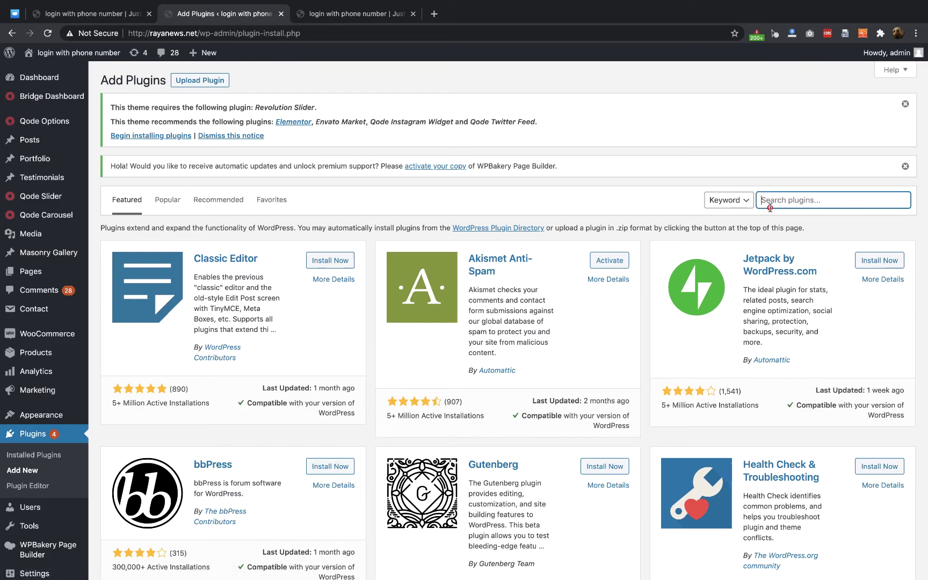
pyautogui.write('login')
pyautogui.press('BackSpace')
pyautogui.write('mber')
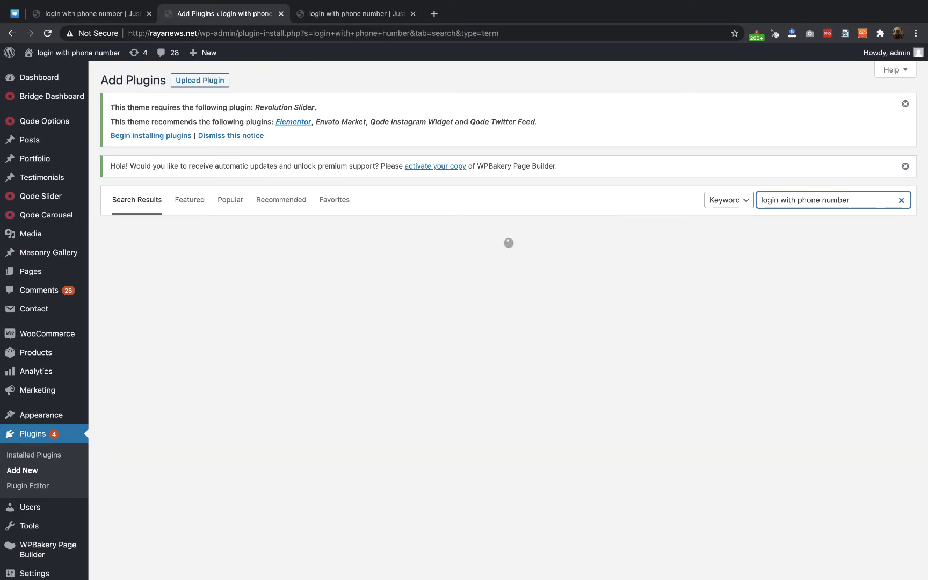
pyautogui.scroll(-1, 475, 491)
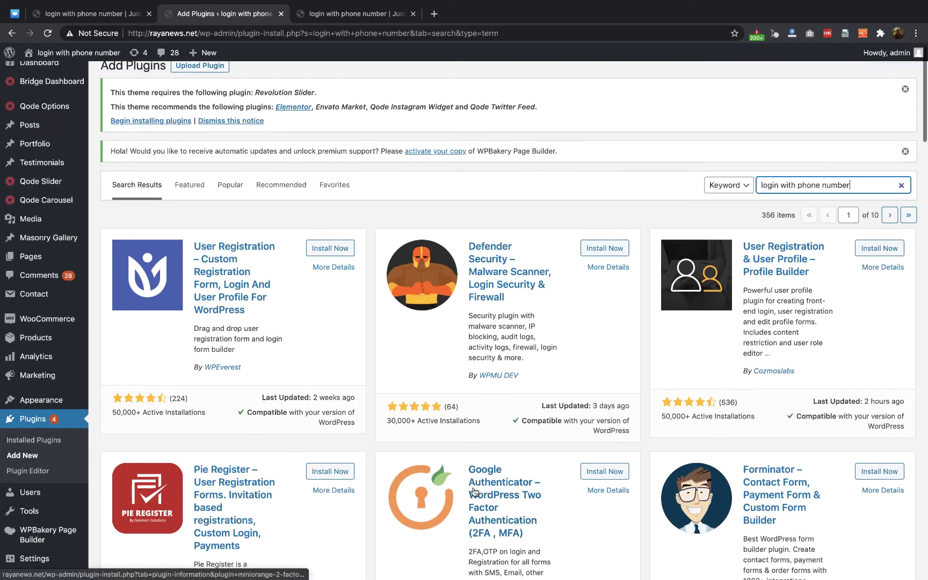
pyautogui.scroll(-3, 476, 491)
pyautogui.scroll(-2, 476, 491)
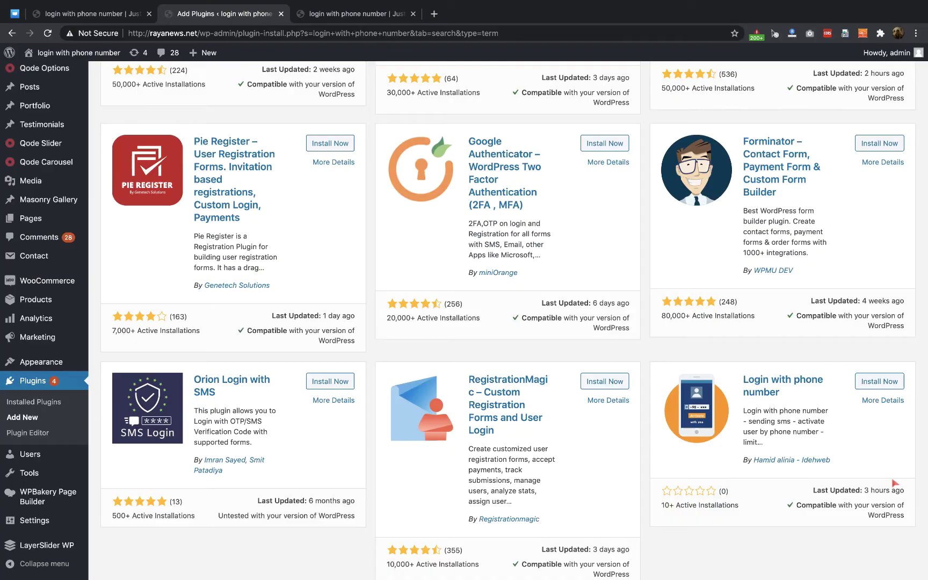
pyautogui.click(877, 382)
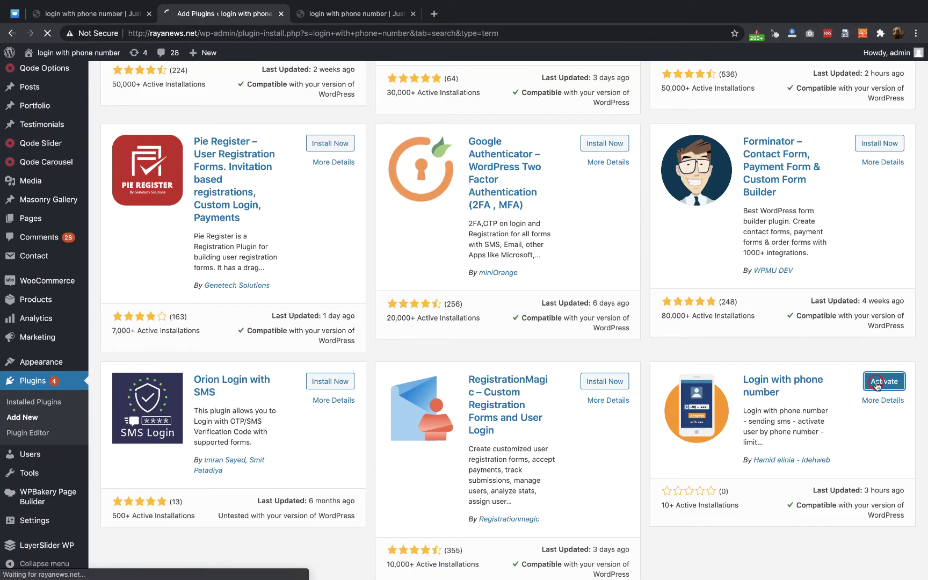
pyautogui.click(876, 383)
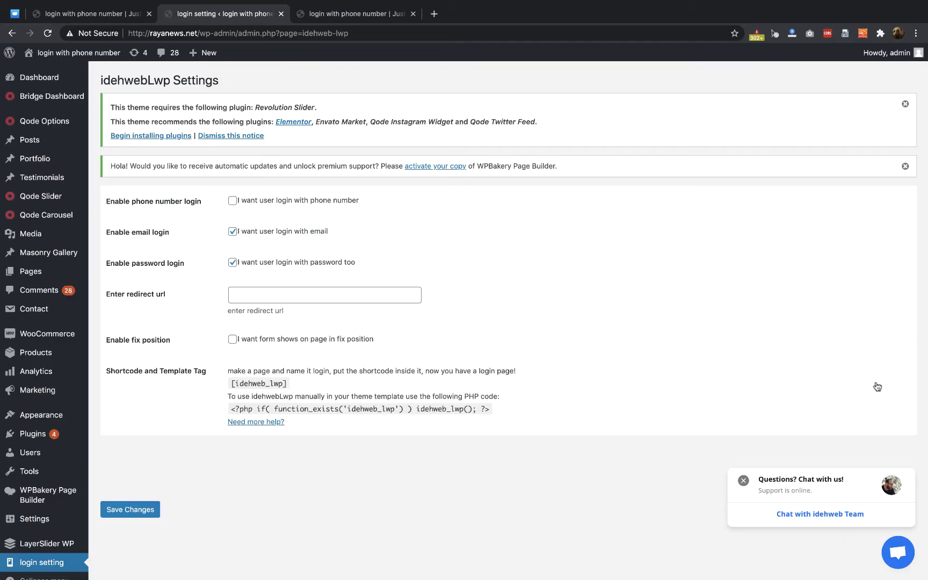
# Step: Select the [idehweb_lwp] shortcode on the plugin settings page to copy it
pyautogui.moveTo(295, 382); pyautogui.dragTo(233, 388)
pyautogui.hotkey('ctrl', 'c')
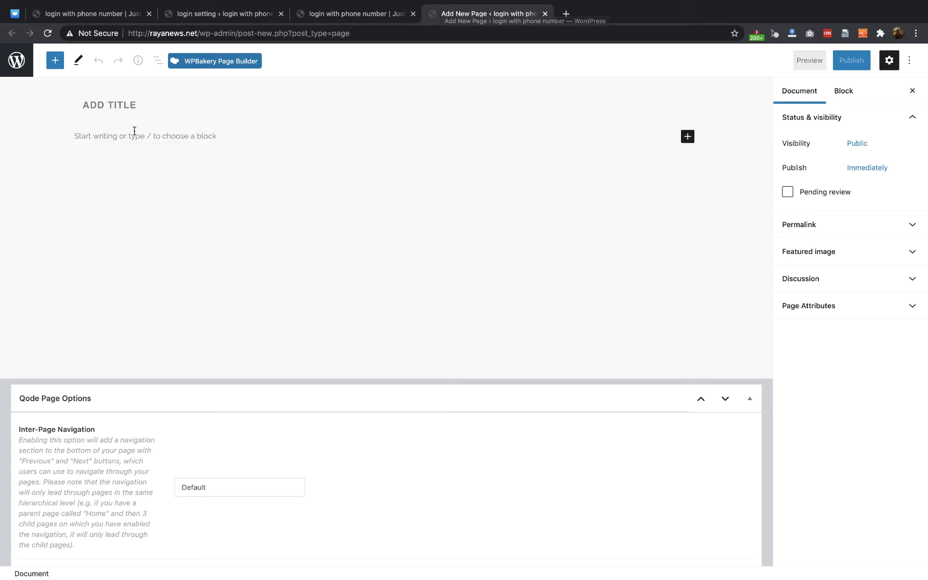
# Step: Title the page 'Login', add a Shortcode block holding [idehweb_lwp], and publish it
pyautogui.write('Log')
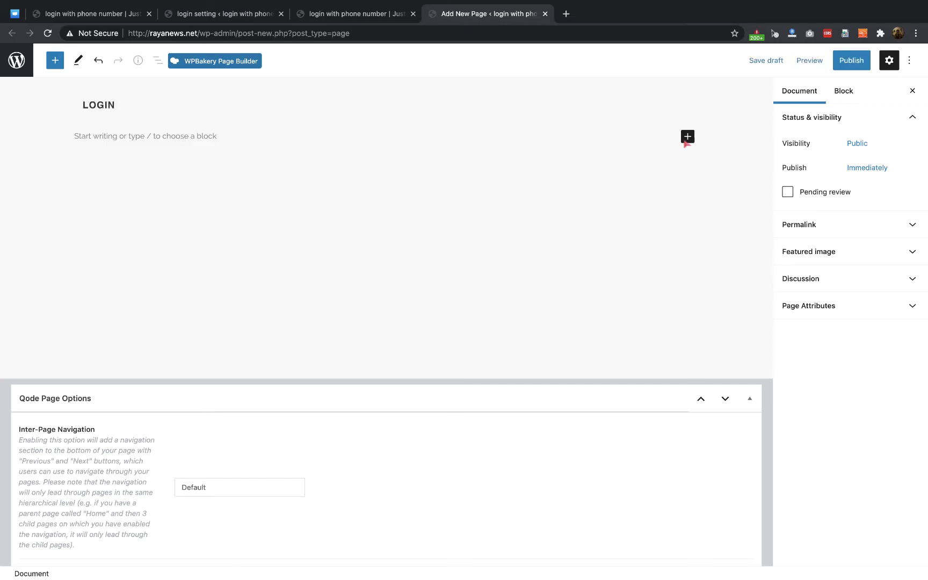
pyautogui.click(687, 137)
pyautogui.write('short')
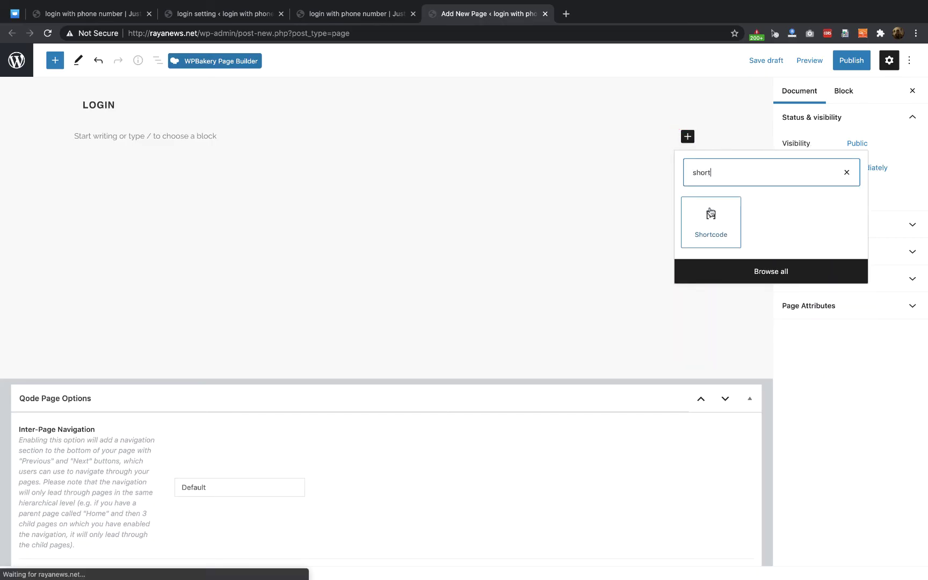
pyautogui.click(710, 222)
pyautogui.hotkey('ctrl', 'v')
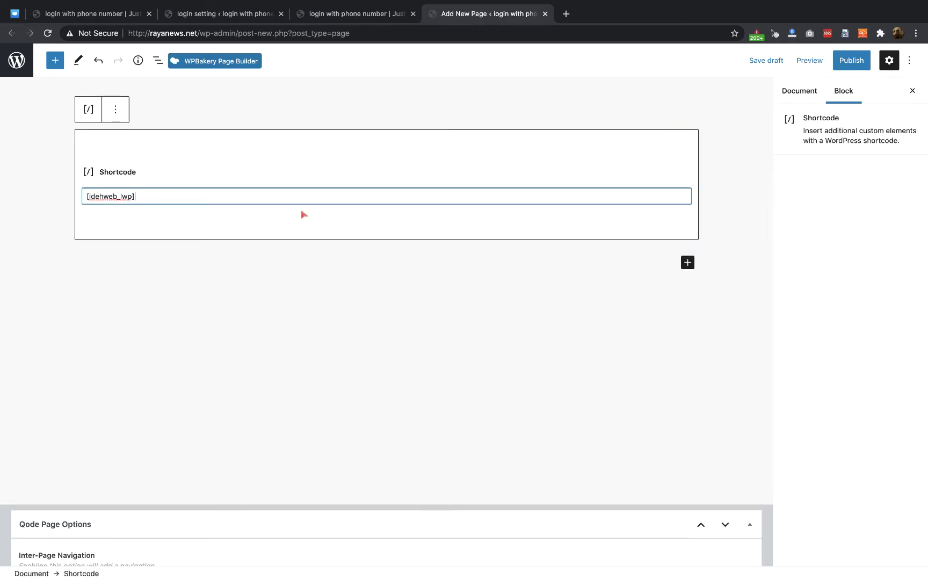
pyautogui.click(853, 60)
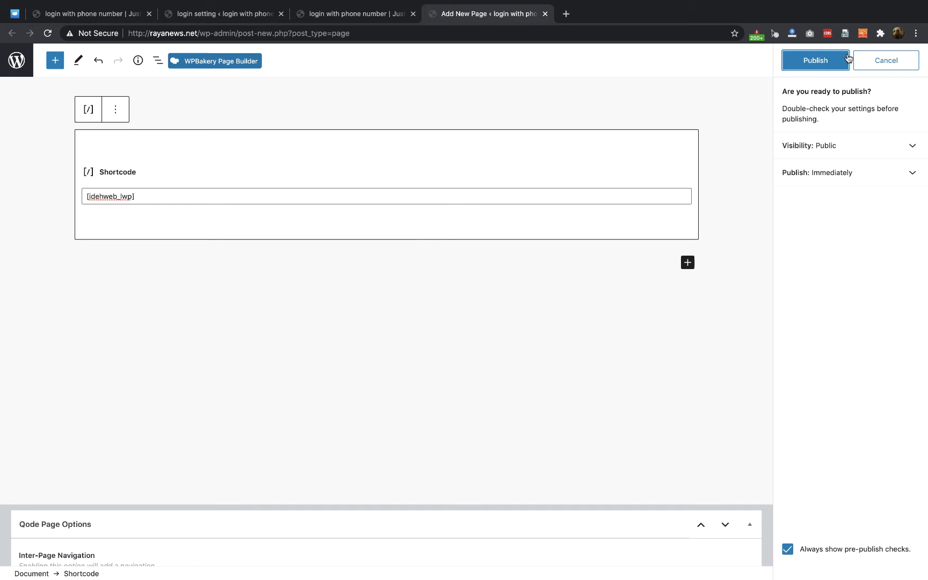
pyautogui.click(840, 57)
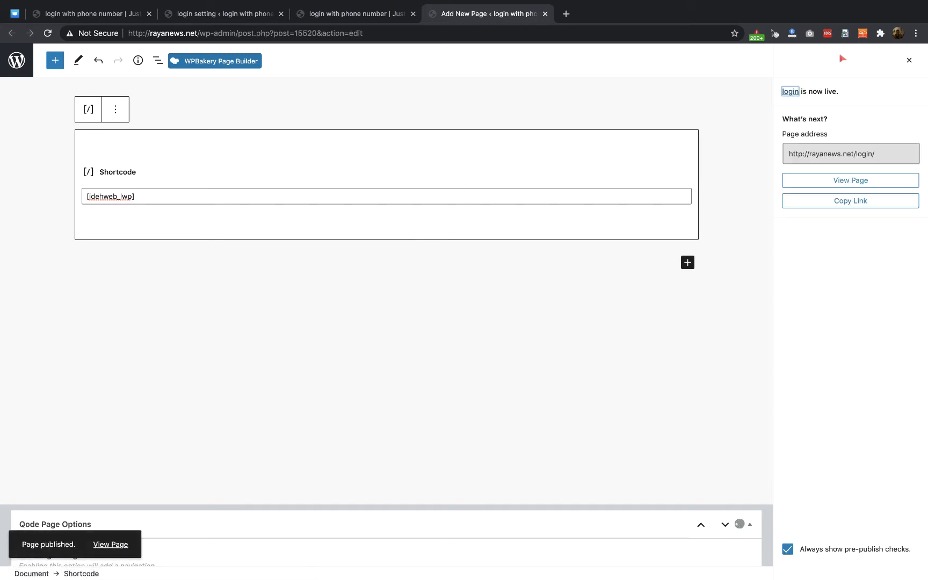
# Step: View the published login page and copy its address for a logged-out check
pyautogui.click(862, 186)
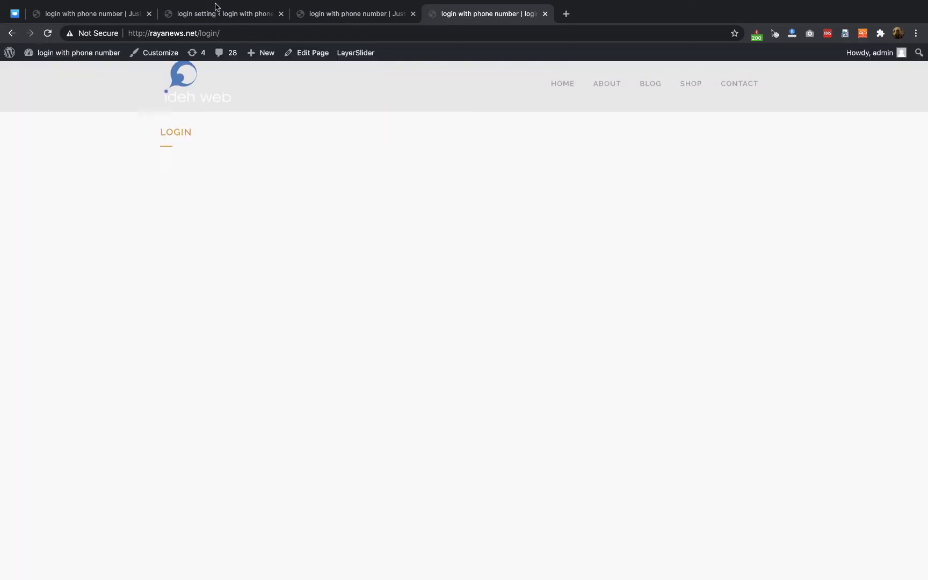
pyautogui.click(216, 33)
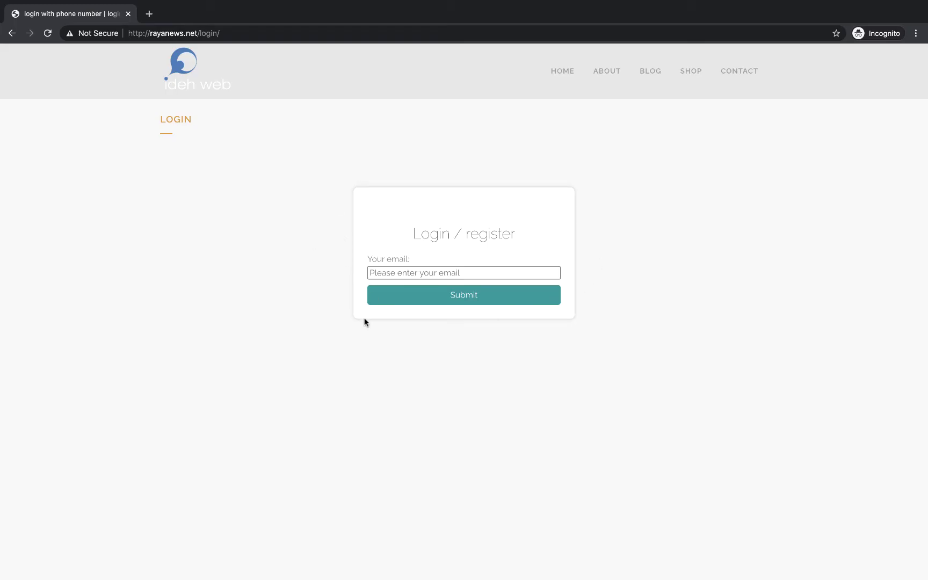
pyautogui.hotkey('ctrl', 'Right')
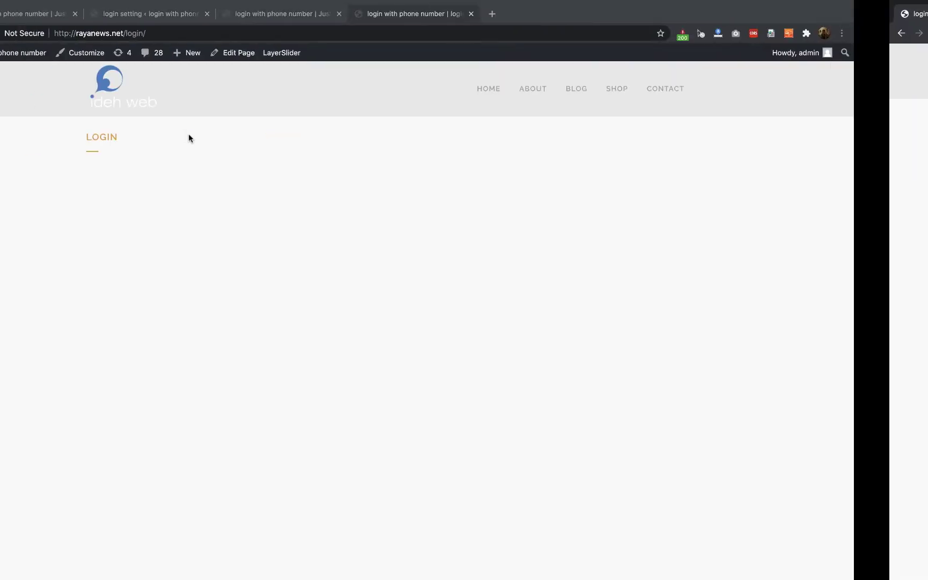
# Step: Tick Enable fix position, save, and reload the visitor login page to see the popup form
pyautogui.click(227, 12)
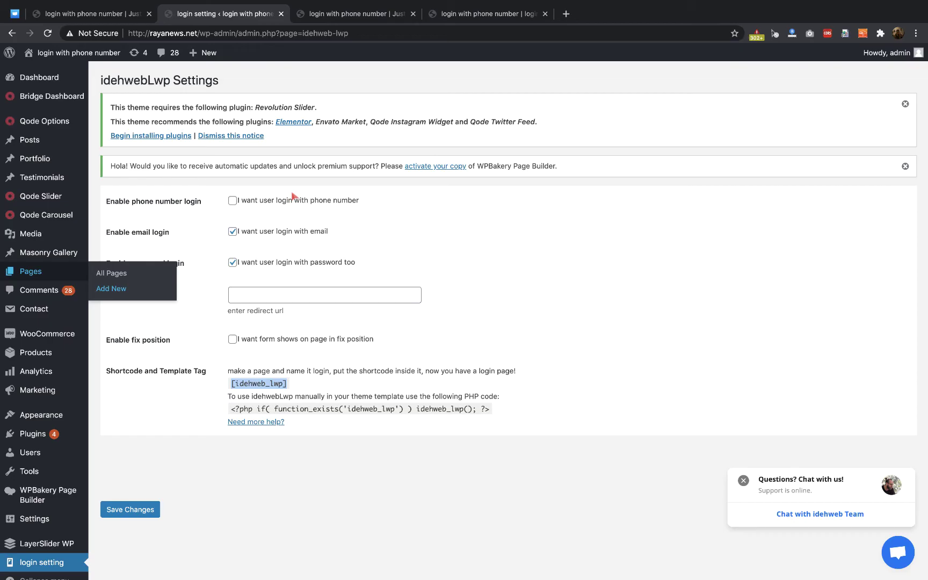
pyautogui.click(513, 235)
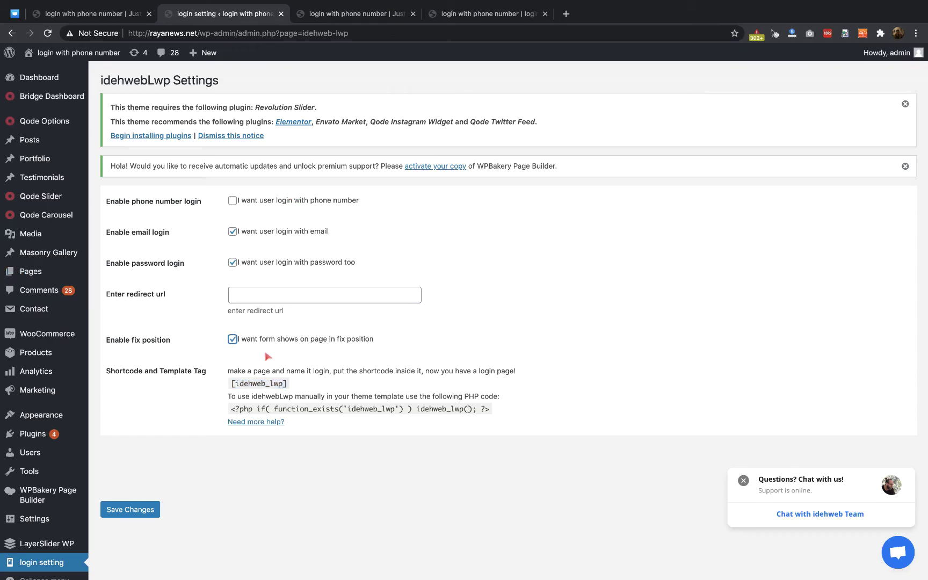
pyautogui.click(156, 509)
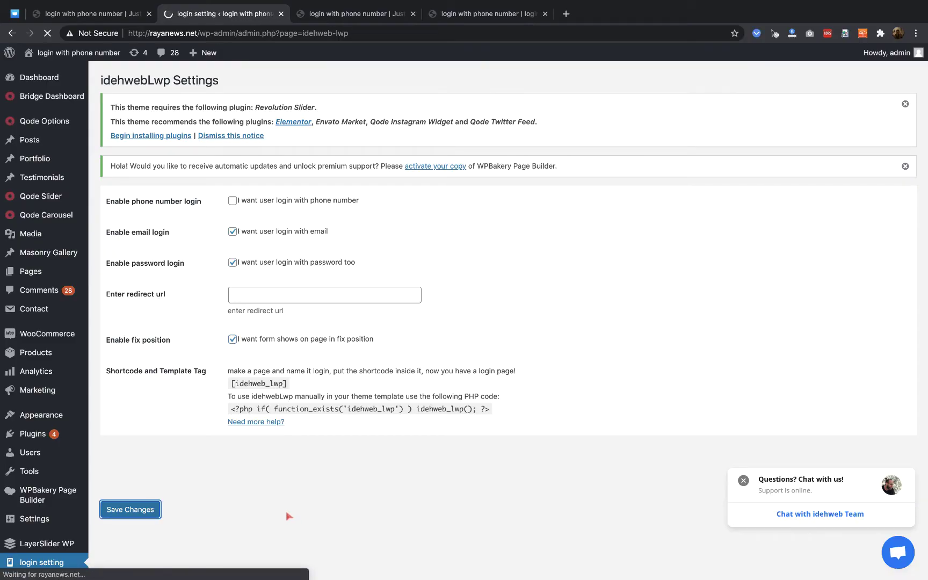
pyautogui.press('super+Tab')
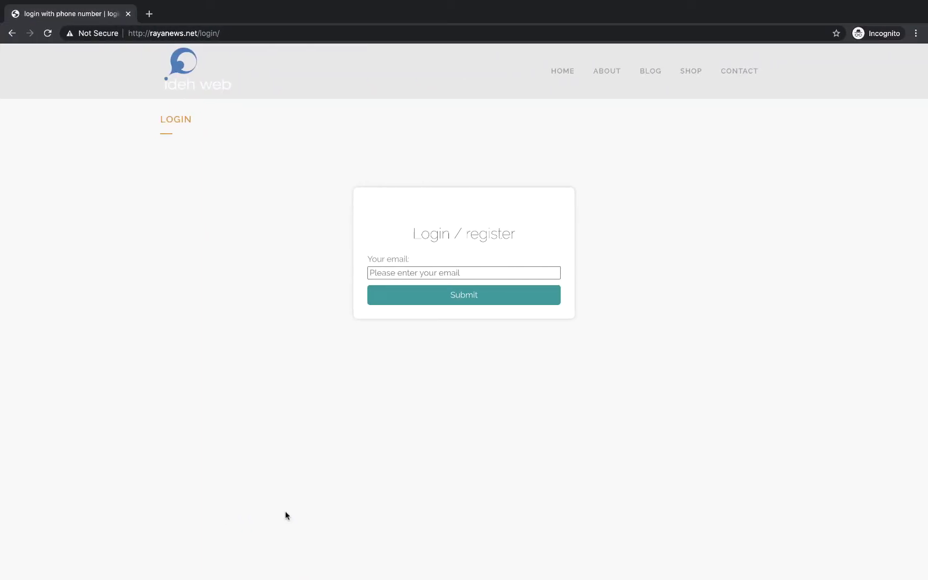
pyautogui.press('super+r')
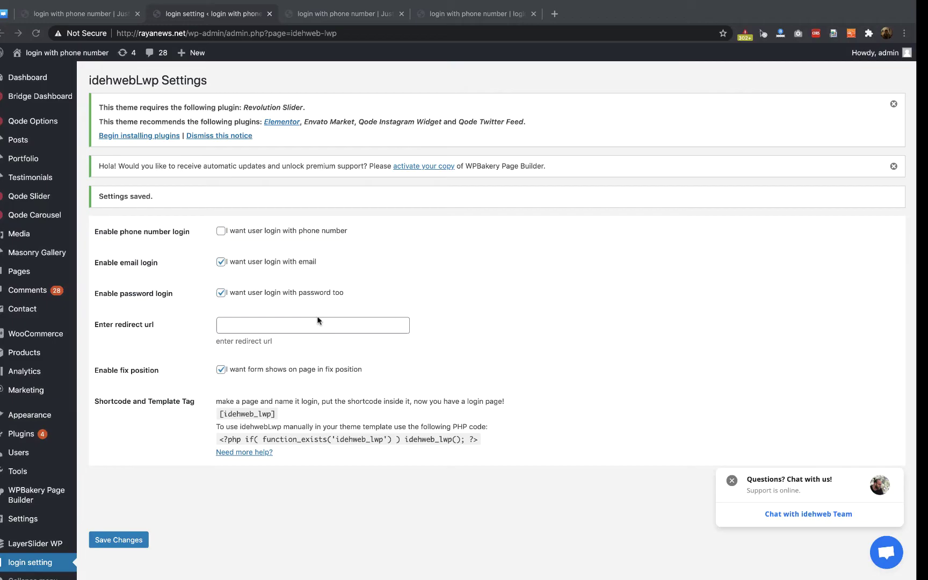
# Step: Untick Enable fix position, save, and try the inline email field on the login page
pyautogui.click(303, 370)
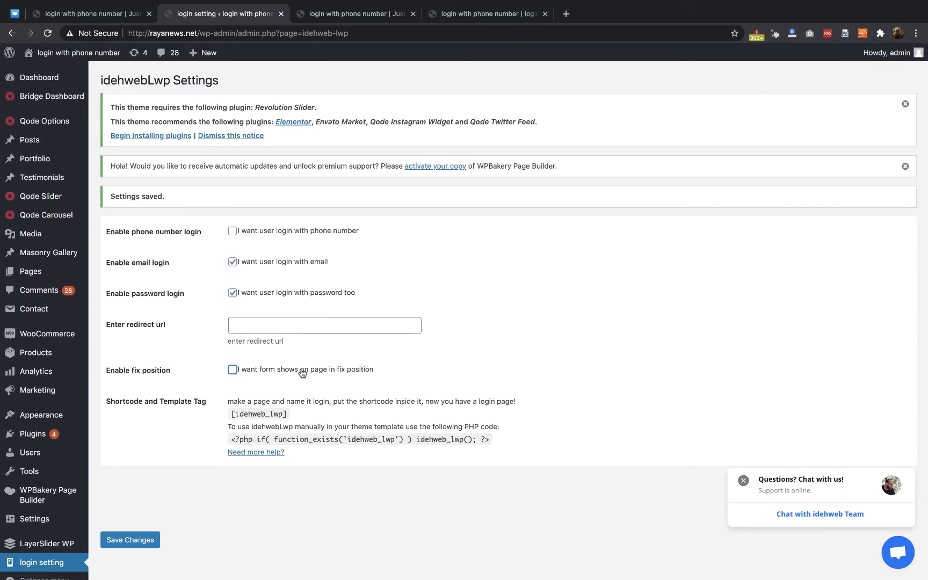
pyautogui.click(132, 540)
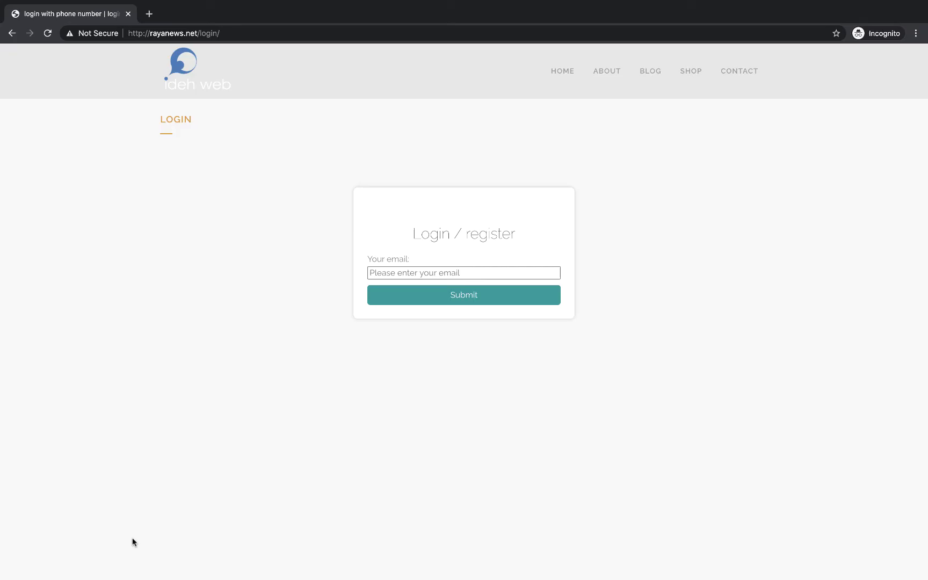
pyautogui.click(410, 279)
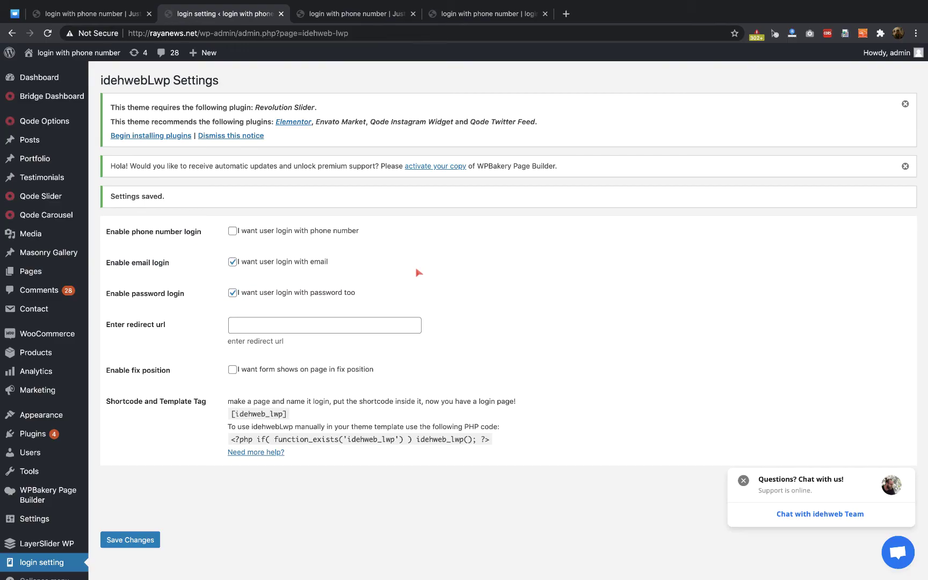
# Step: Save a new redirect URL and confirm the login page now lands on My Account
pyautogui.click(309, 325)
pyautogui.write('/my-account')
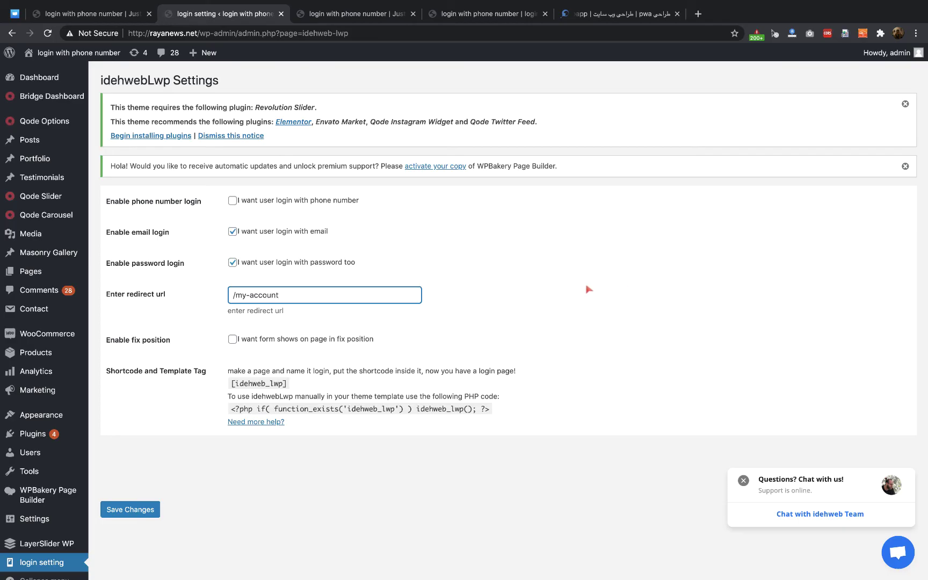
pyautogui.click(128, 509)
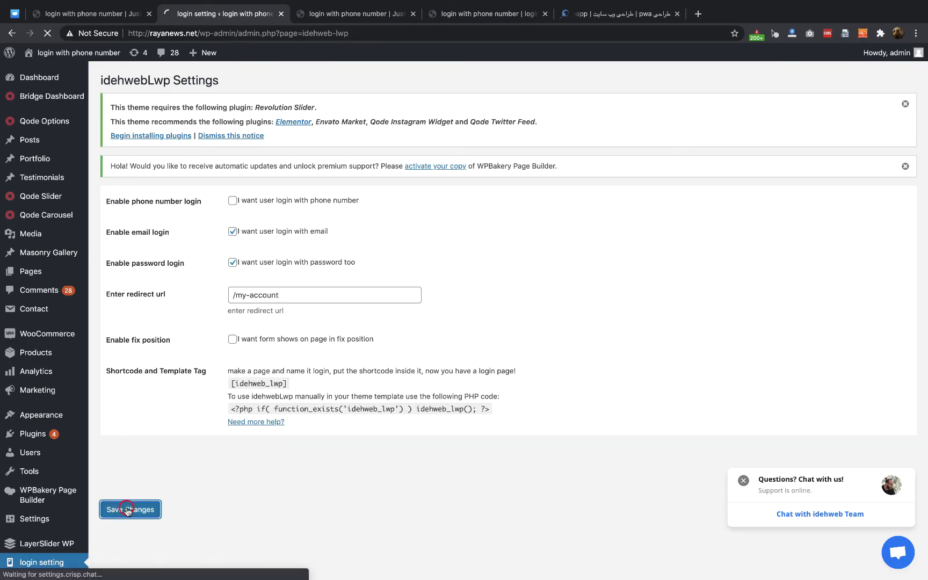
pyautogui.click(345, 16)
pyautogui.click(460, 20)
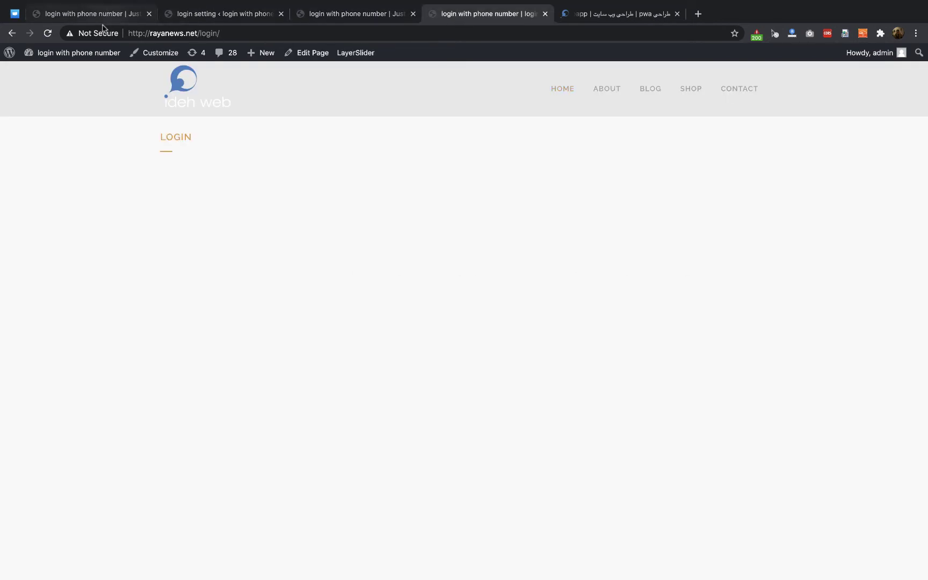
pyautogui.click(47, 34)
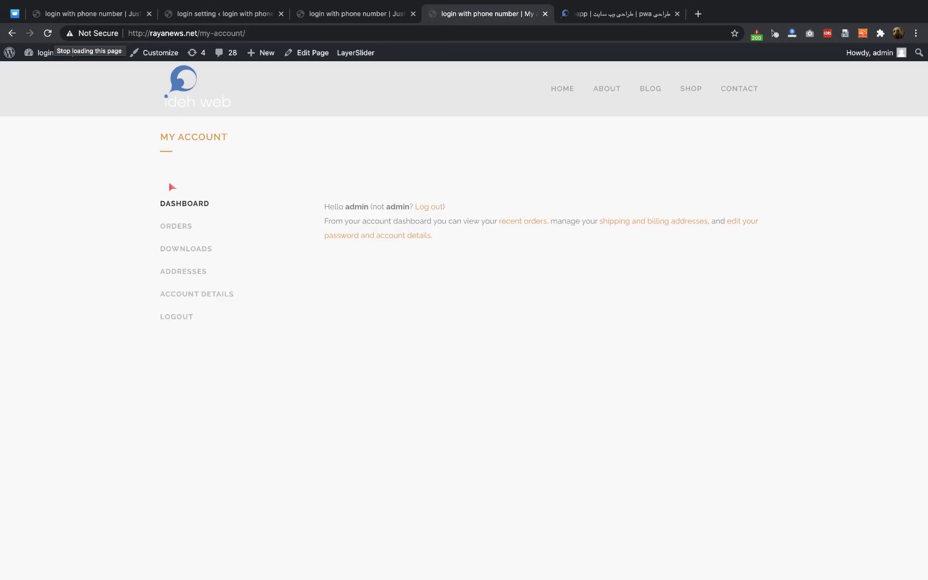
pyautogui.click(197, 14)
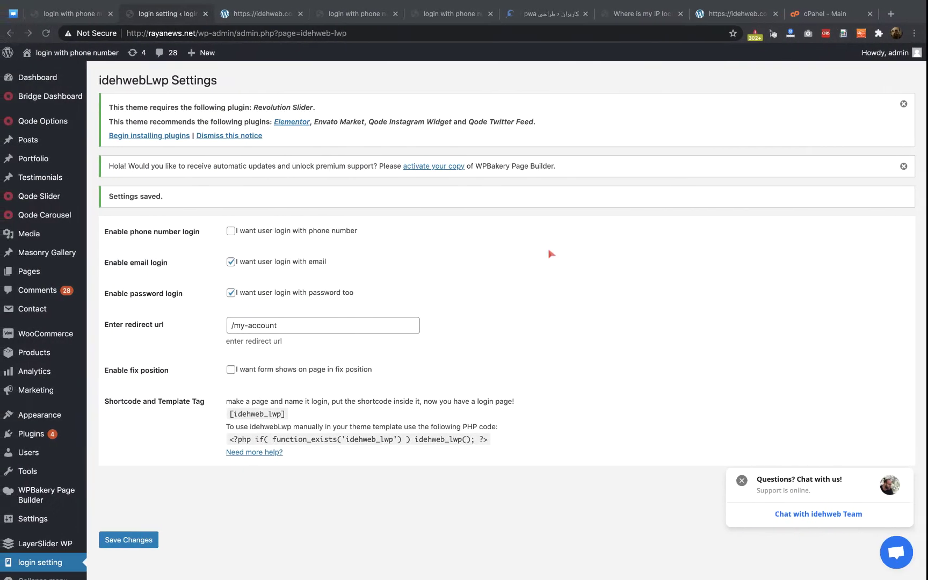
pyautogui.click(287, 231)
pyautogui.click(382, 263)
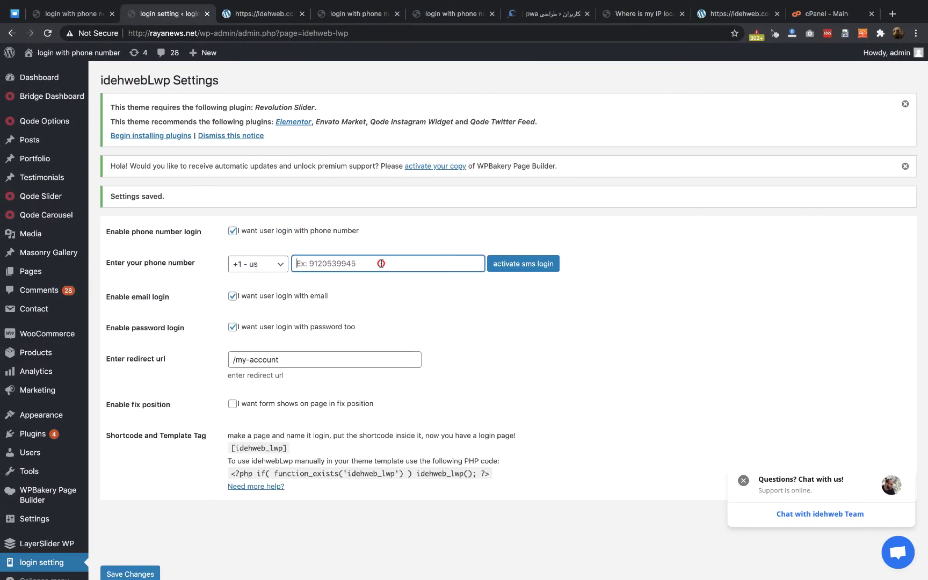
pyautogui.click(539, 263)
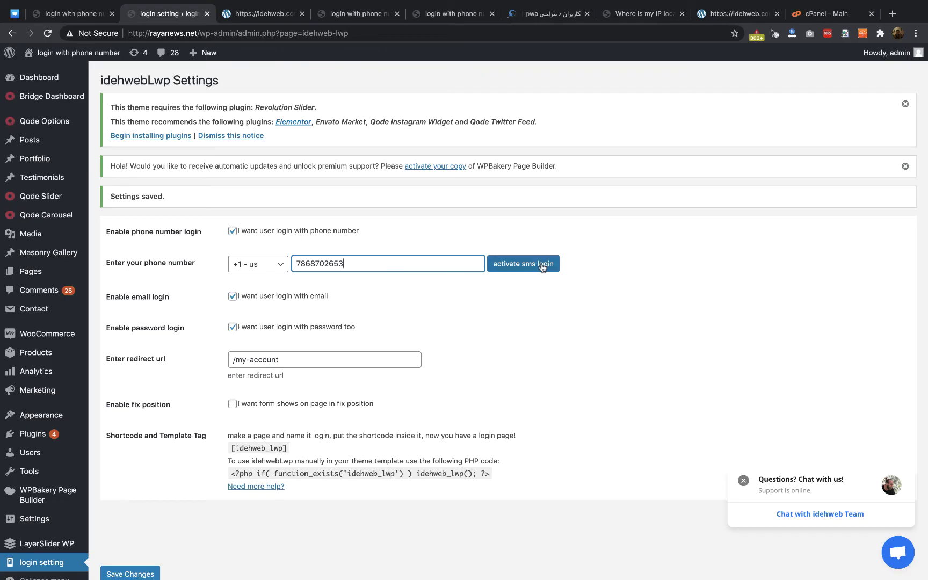
pyautogui.click(290, 256)
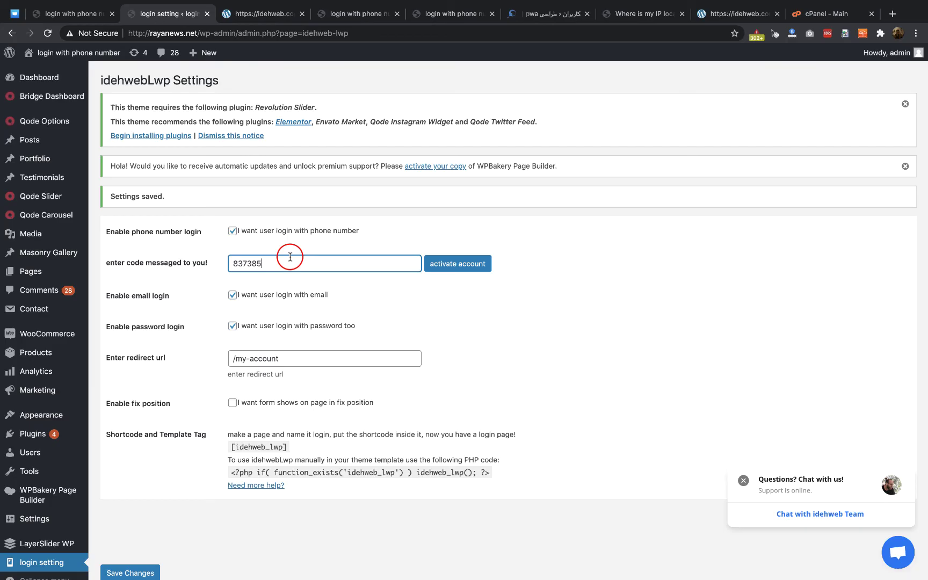
pyautogui.click(450, 267)
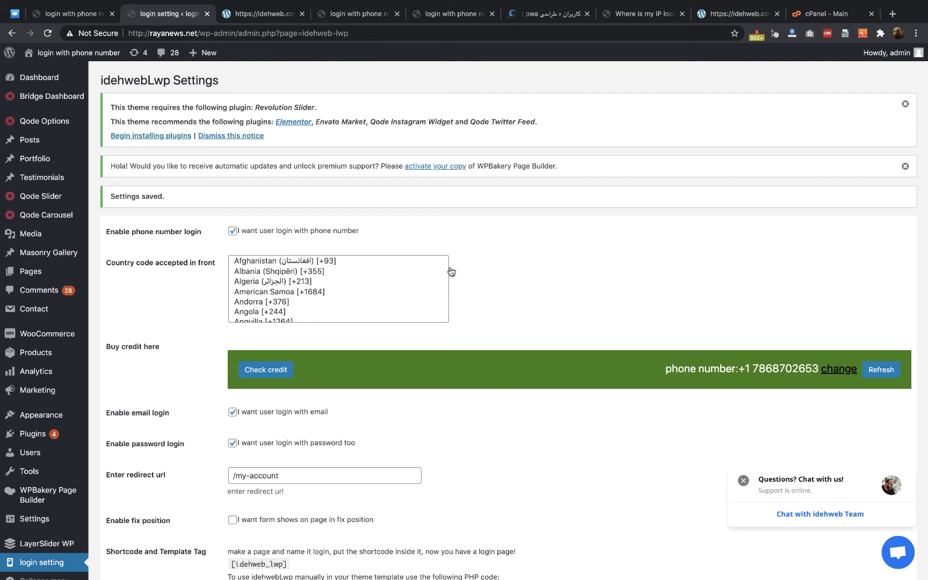
# Step: Reload the incognito login page and switch its form to 'Login with phone number'
pyautogui.hotkey('ctrl', 'Right')
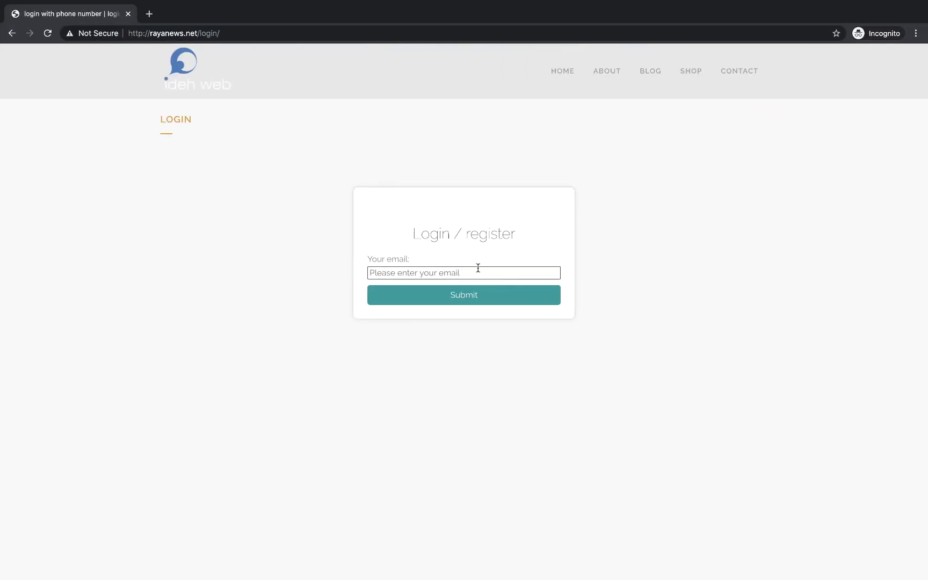
pyautogui.click(47, 34)
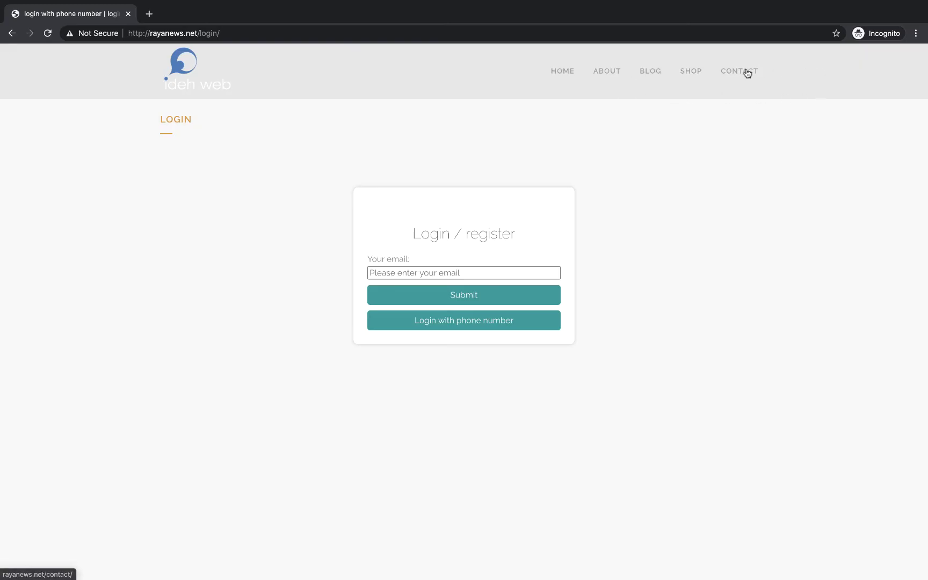
pyautogui.click(494, 322)
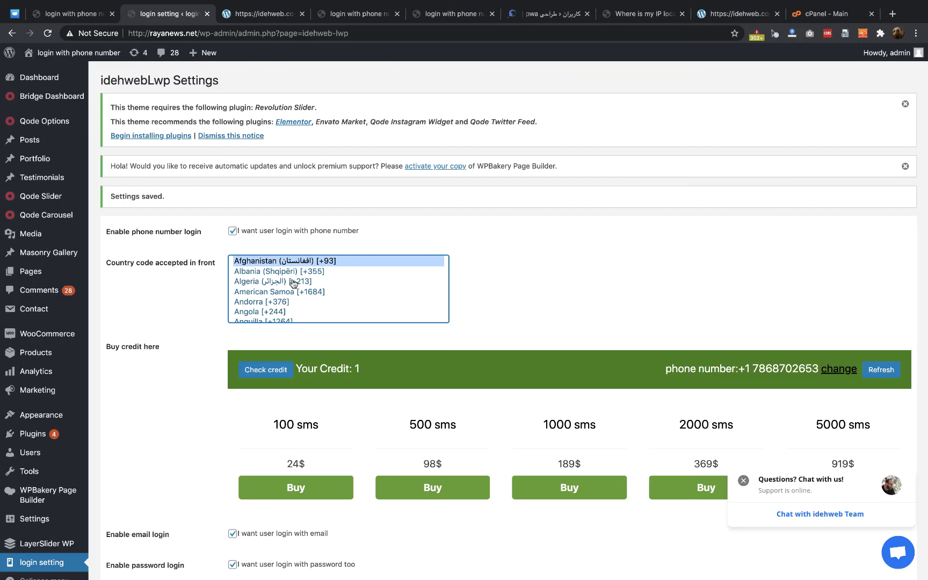
# Step: Select Iran [+98] as an accepted front-end country code
pyautogui.scroll(-3, 292, 284)
pyautogui.scroll(-3, 291, 308)
pyautogui.scroll(-3, 291, 307)
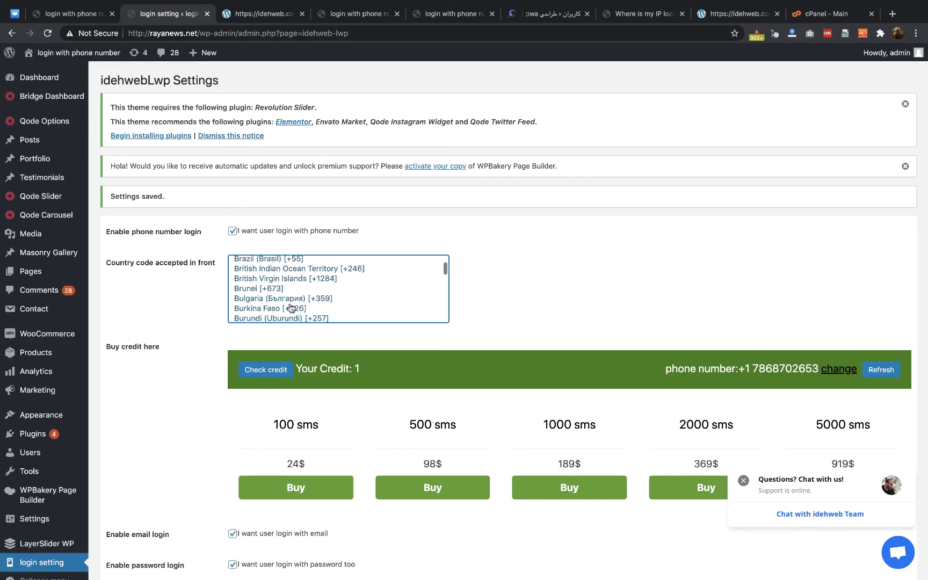
pyautogui.scroll(-3, 291, 307)
pyautogui.scroll(-3, 291, 307)
pyautogui.scroll(-3, 291, 307)
pyautogui.scroll(-4, 291, 307)
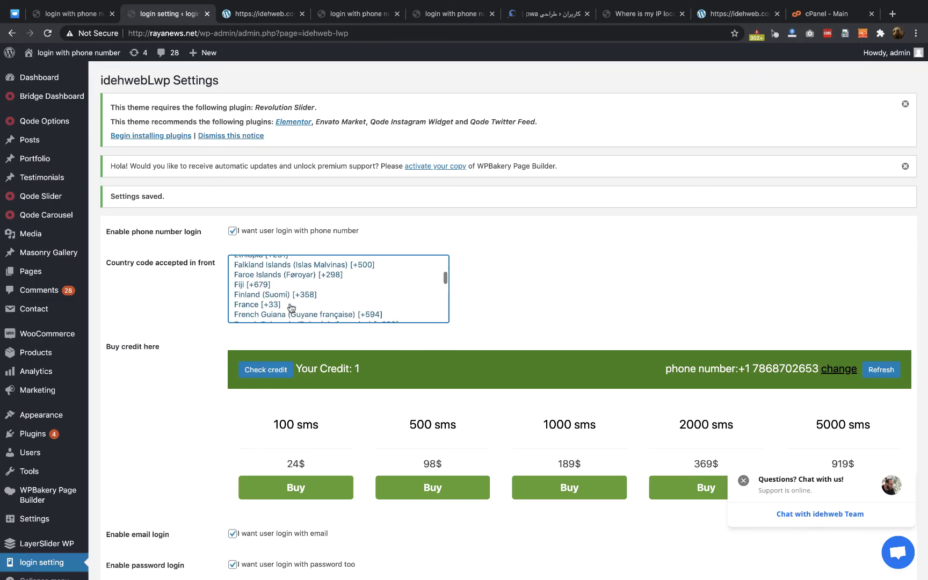
pyautogui.scroll(-2, 291, 307)
pyautogui.scroll(-1, 291, 307)
pyautogui.scroll(-3, 291, 307)
pyautogui.scroll(-3, 291, 308)
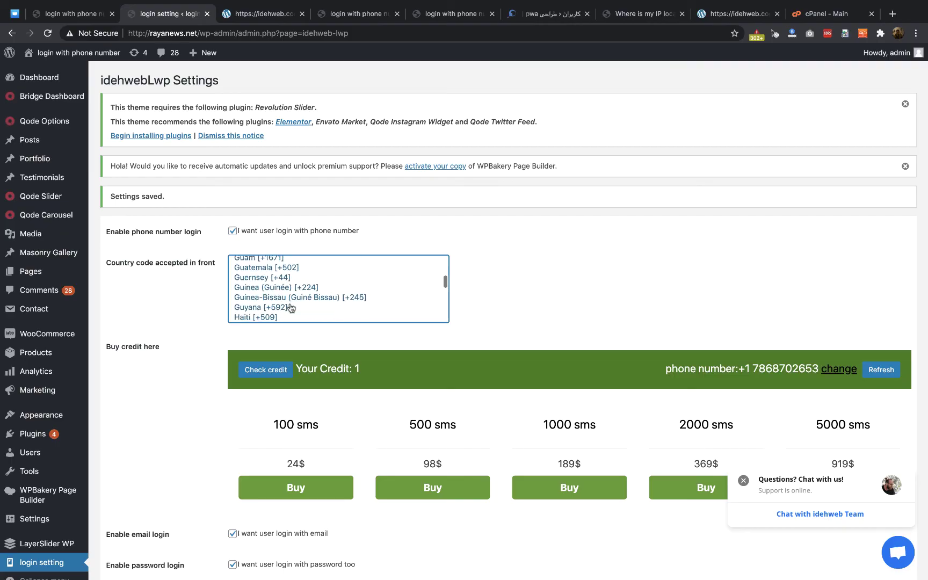
pyautogui.scroll(-2, 291, 307)
pyautogui.scroll(-2, 291, 307)
pyautogui.scroll(-1, 291, 307)
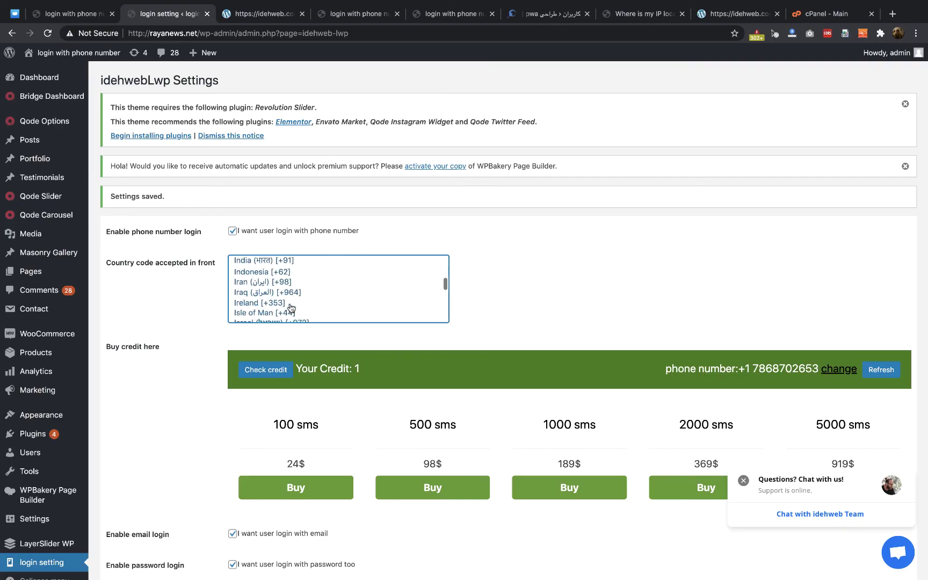
pyautogui.click(283, 282)
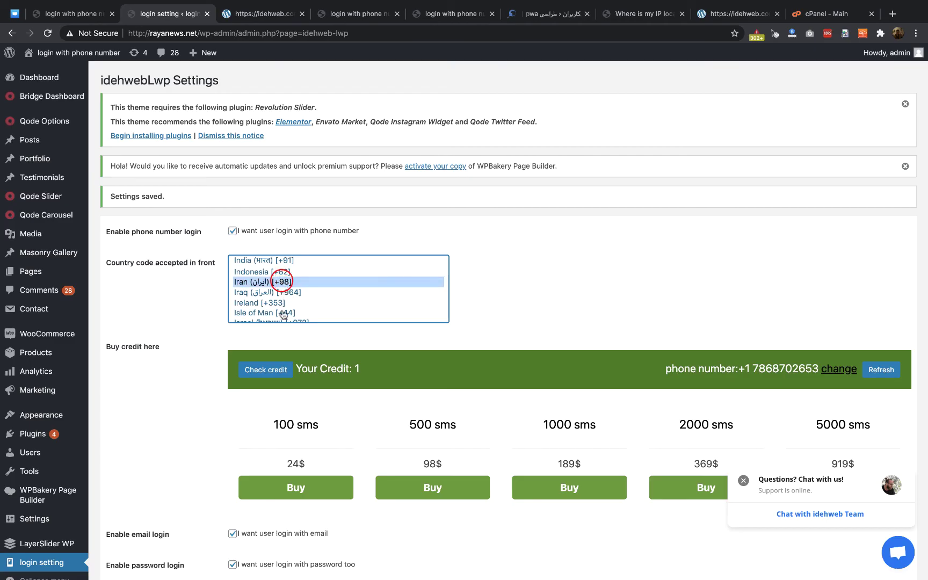
# Step: Also accept Kosovo [+383] and save the plugin settings
pyautogui.scroll(-2, 283, 301)
pyautogui.scroll(-2, 283, 314)
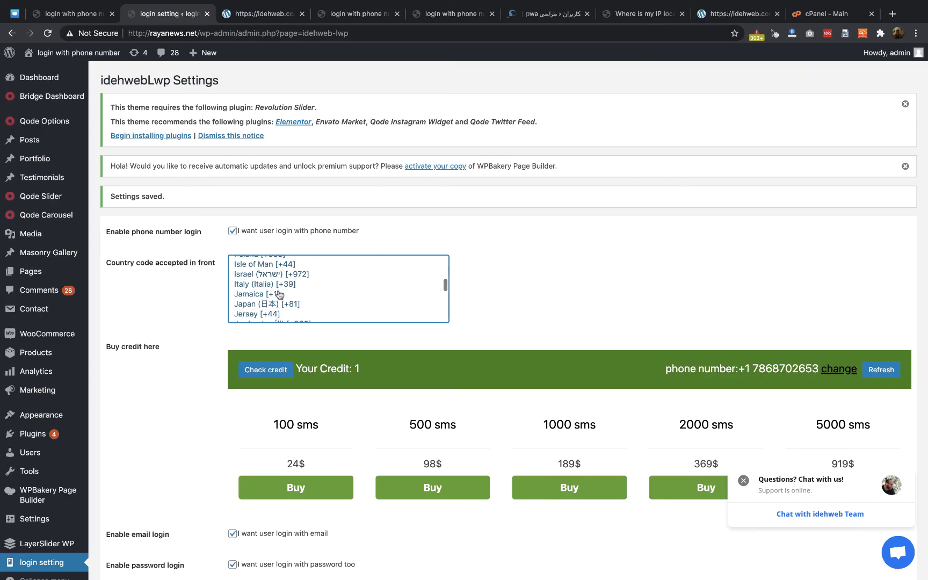
pyautogui.scroll(-3, 279, 295)
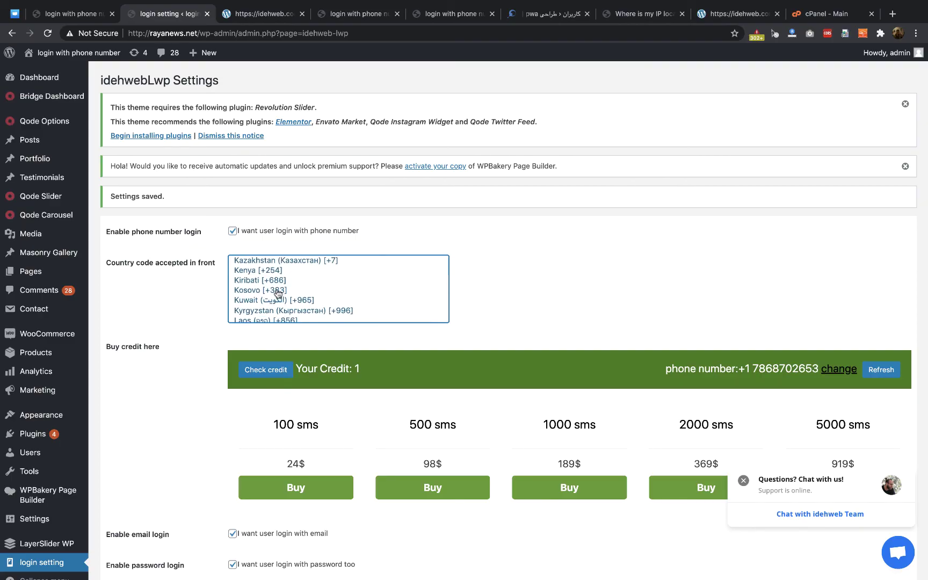
pyautogui.click(278, 291)
pyautogui.scroll(-5, 277, 290)
pyautogui.scroll(-3, 276, 286)
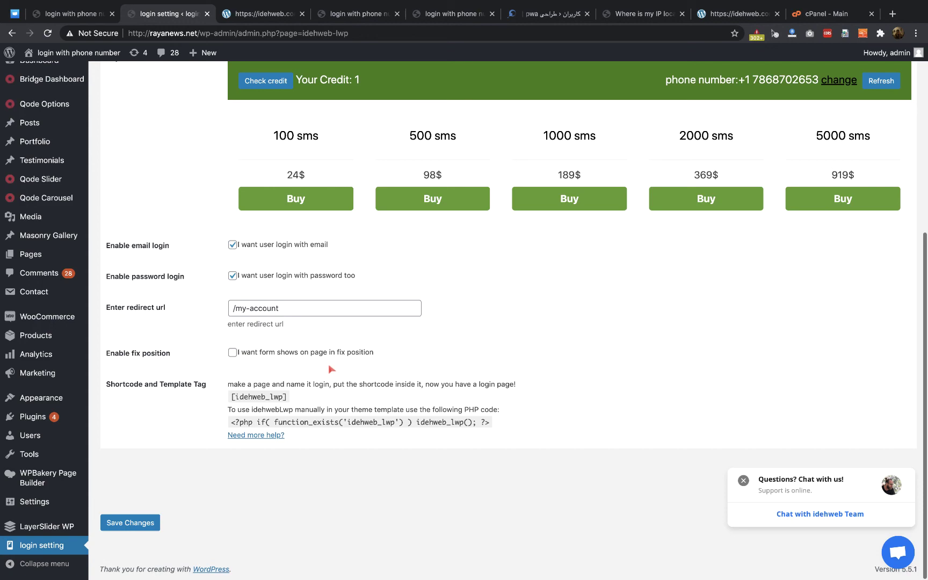
pyautogui.click(125, 525)
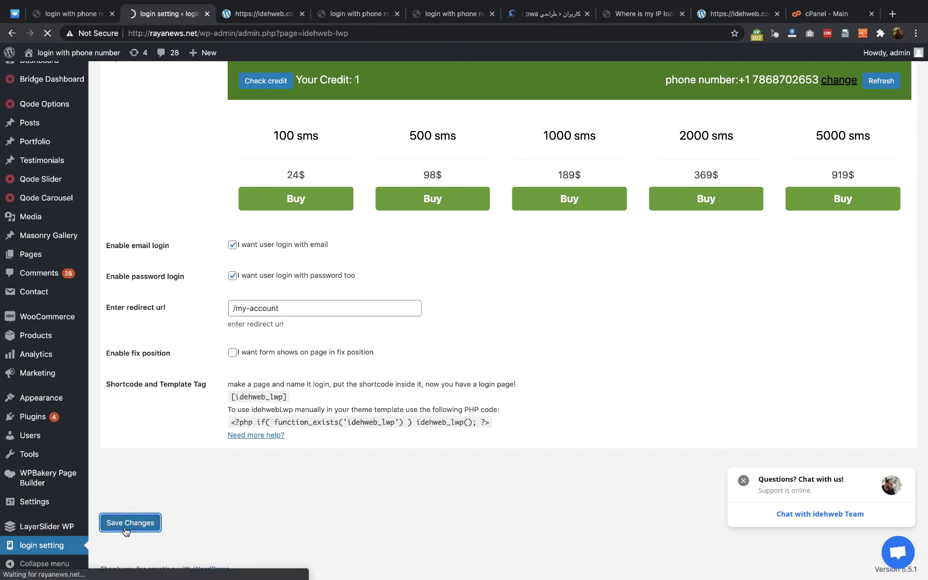
pyautogui.hotkey('ctrl', 'Right')
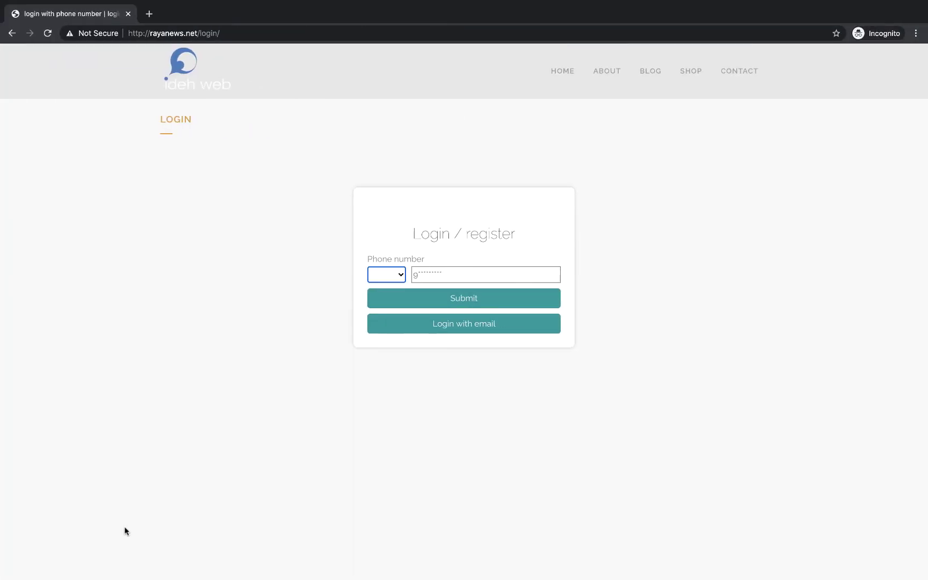
pyautogui.click(48, 33)
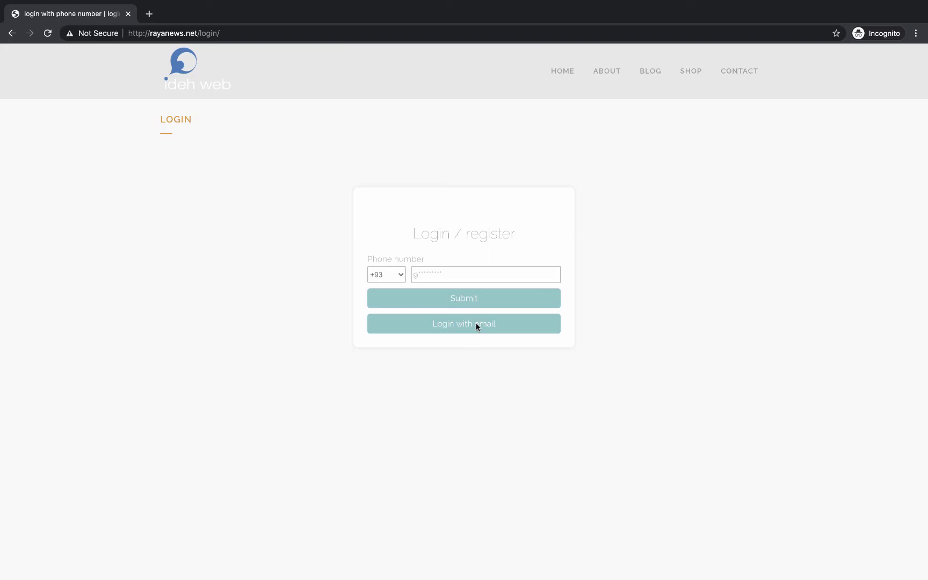
pyautogui.click(400, 274)
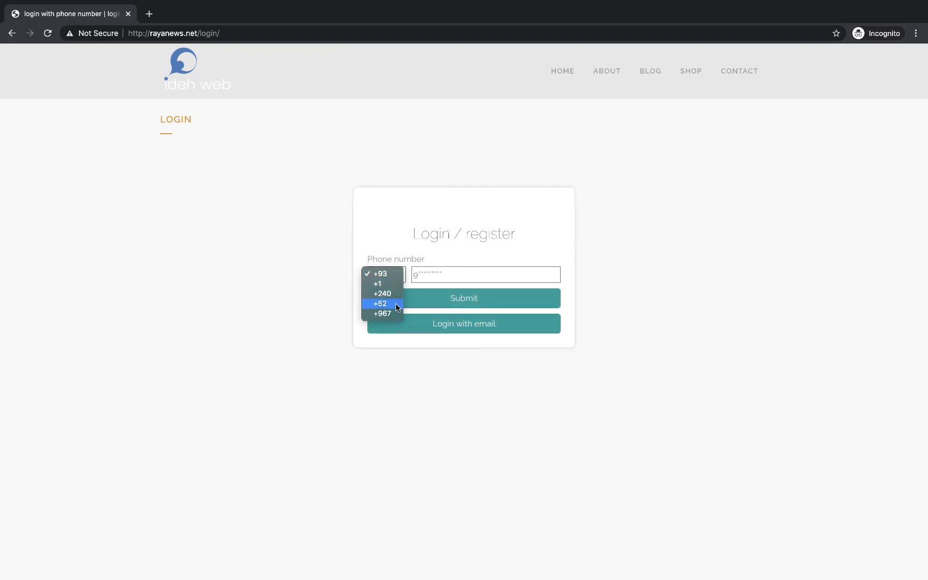
pyautogui.click(393, 284)
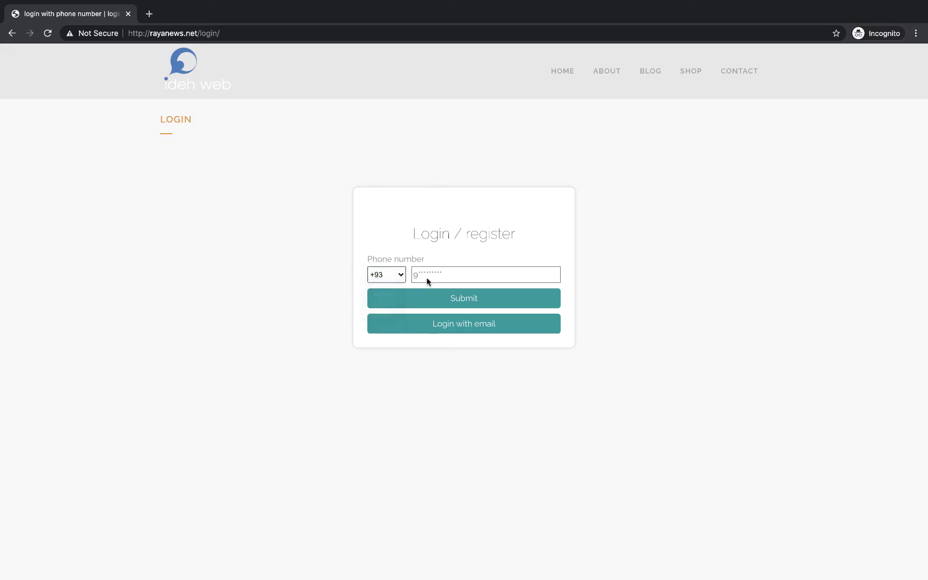
pyautogui.click(426, 277)
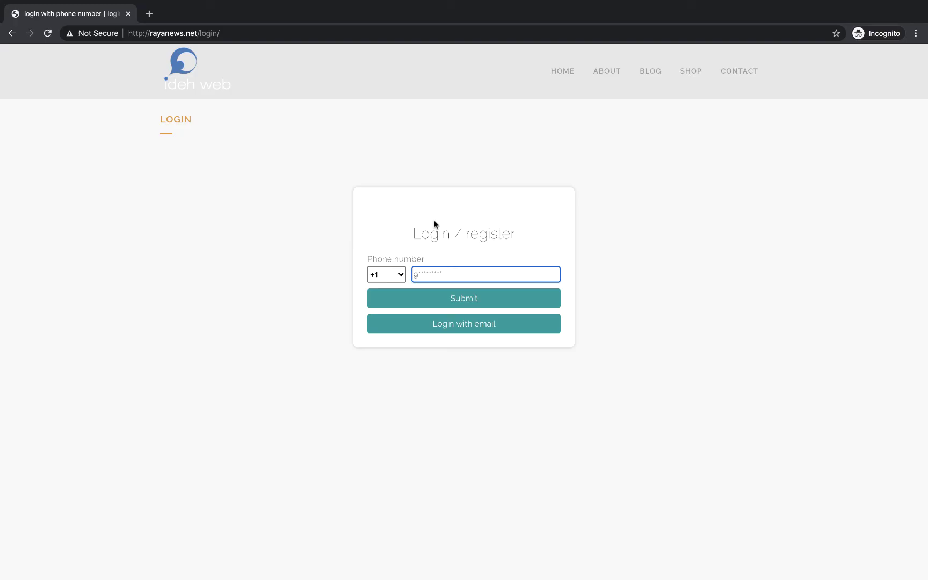
pyautogui.click(459, 299)
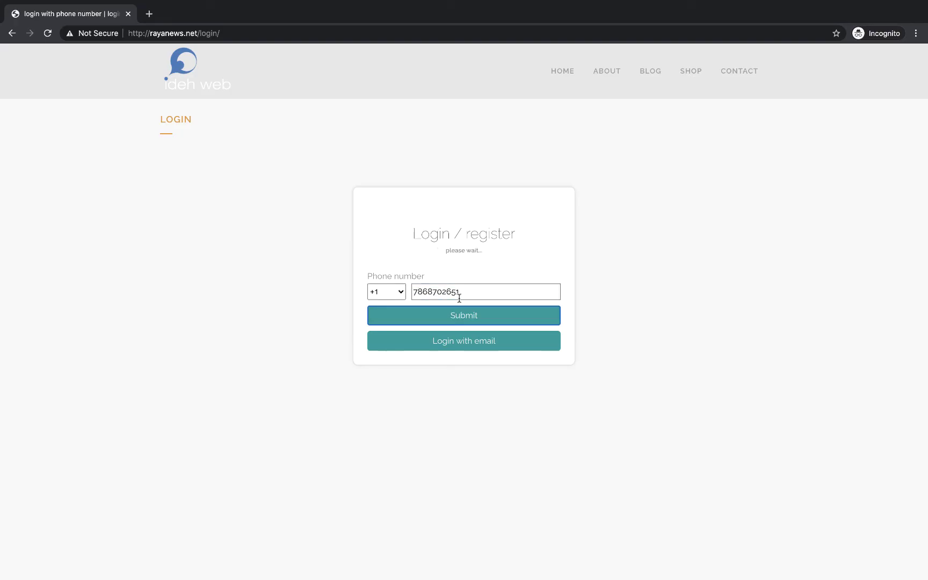
# Step: Focus the Security code field, then open the admin's All Users list
pyautogui.click(501, 277)
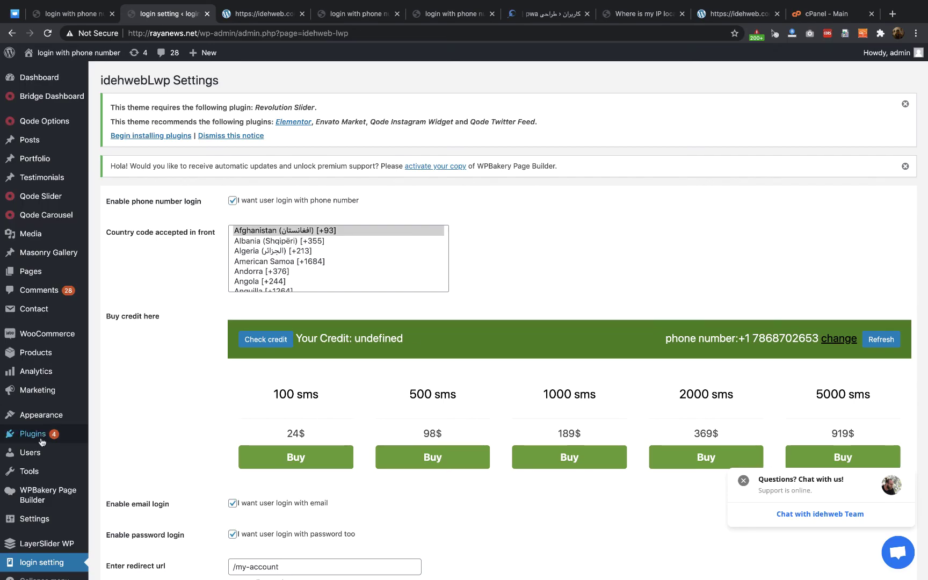
pyautogui.click(42, 462)
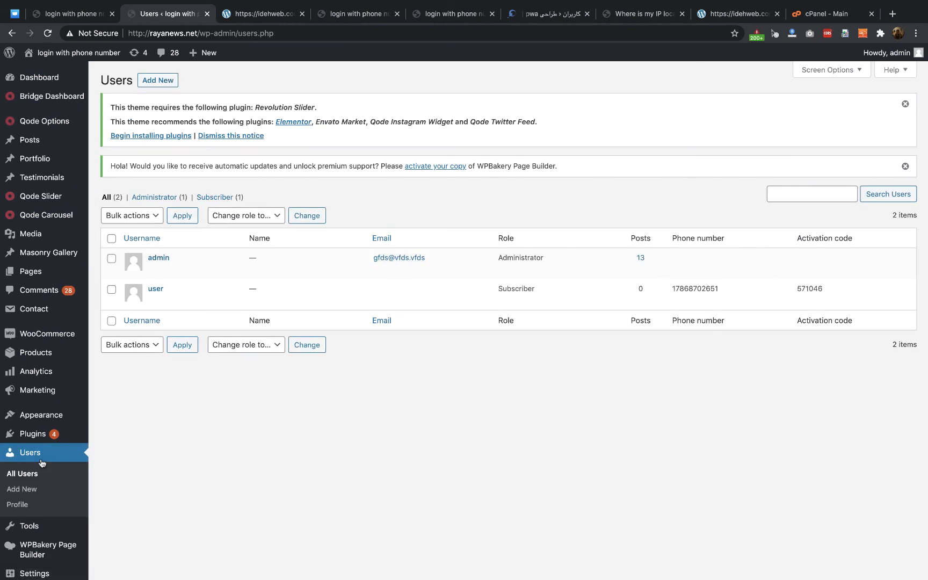
pyautogui.moveTo(435, 294)
pyautogui.doubleClick(816, 290)
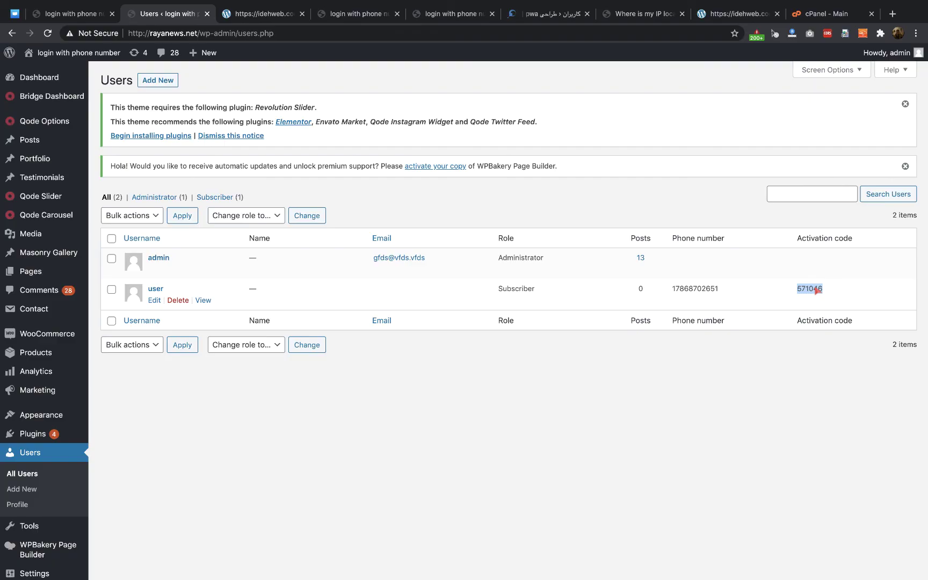
pyautogui.hotkey('ctrl', 'c')
pyautogui.hotkey('alt', 'Tab')
pyautogui.hotkey('ctrl', 'v')
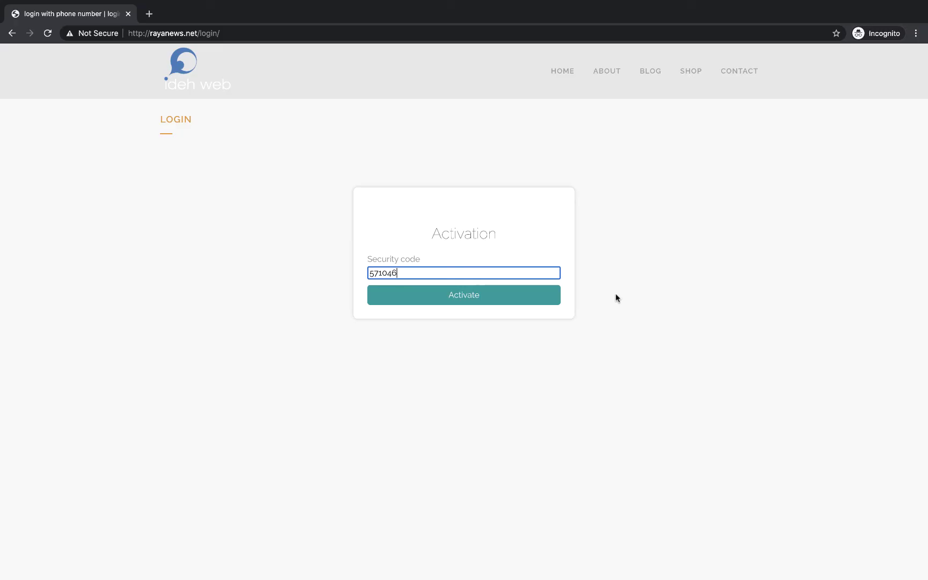
pyautogui.click(517, 291)
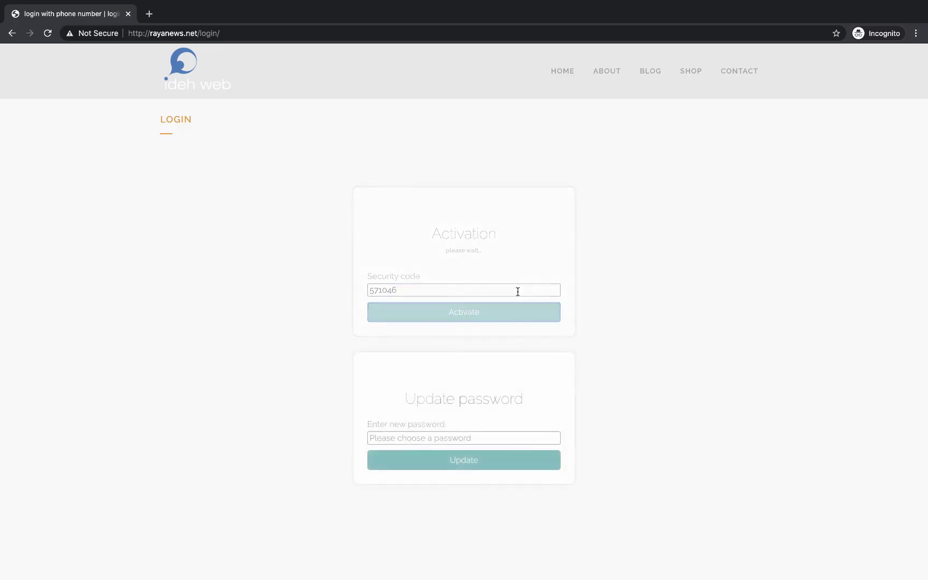
pyautogui.click(478, 269)
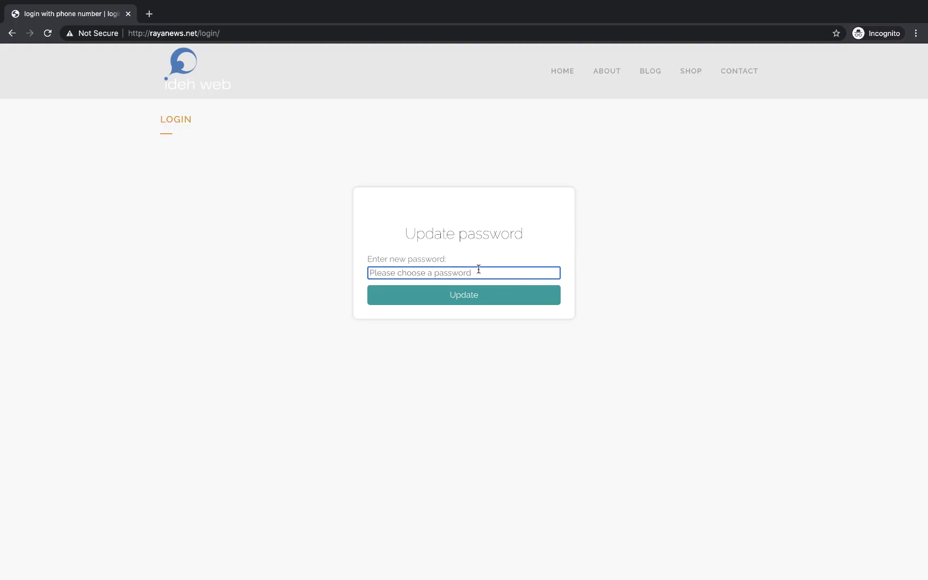
pyautogui.write('123456')
pyautogui.write('7890')
pyautogui.click(468, 305)
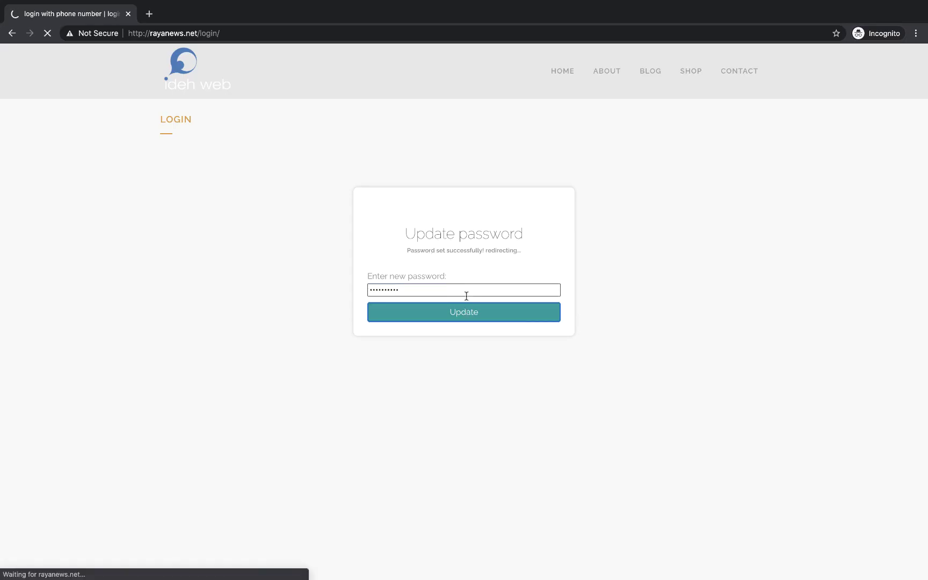